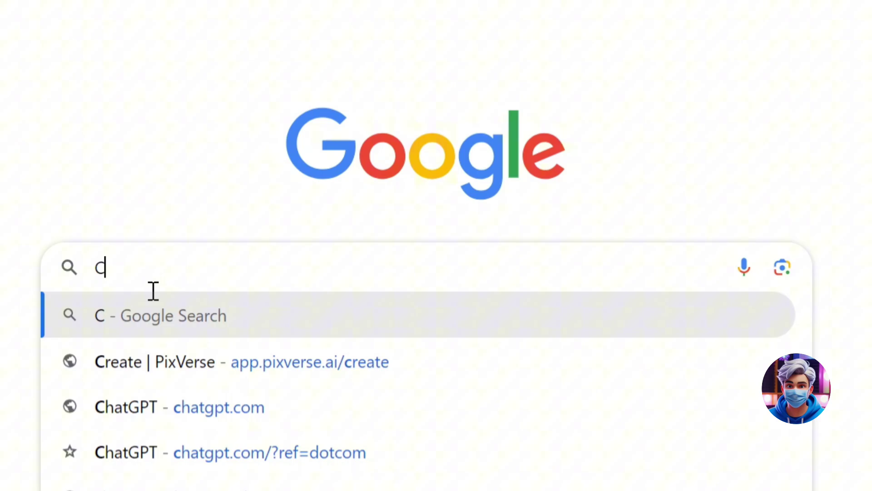
text(GPT)
Step: Search Google for ChatGPT and Google Gemini, open Gemini in a new tab, then return to ChatGPT
key(Return)
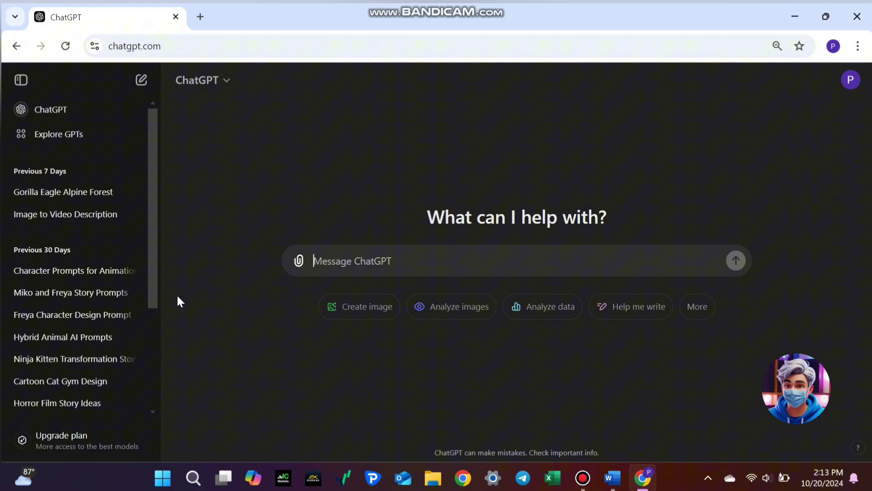
click(202, 15)
click(291, 267)
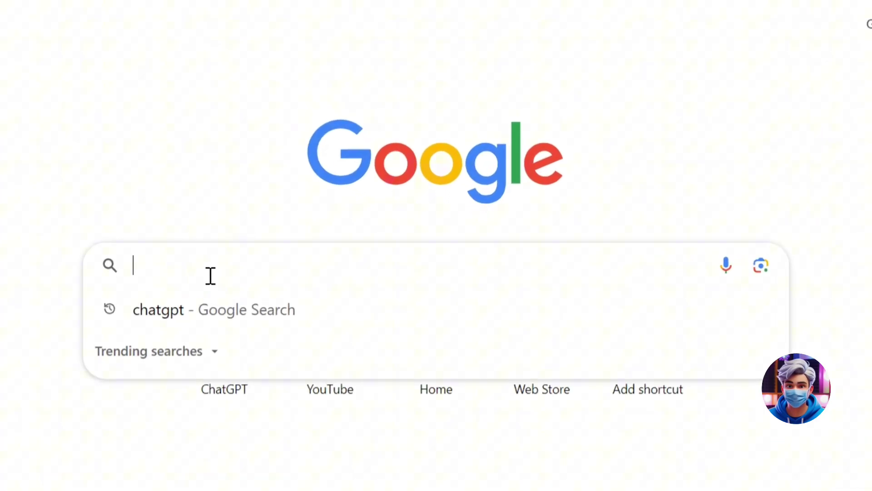
text(Google gemini)
key(Return)
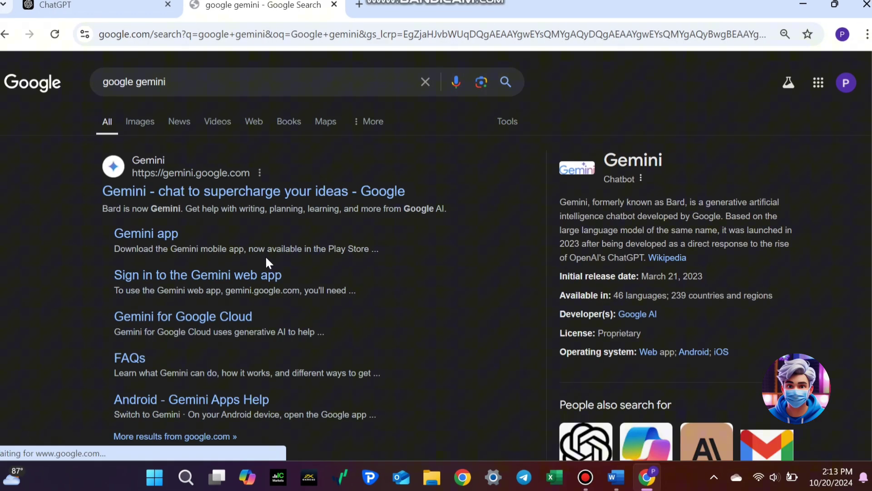
click(192, 195)
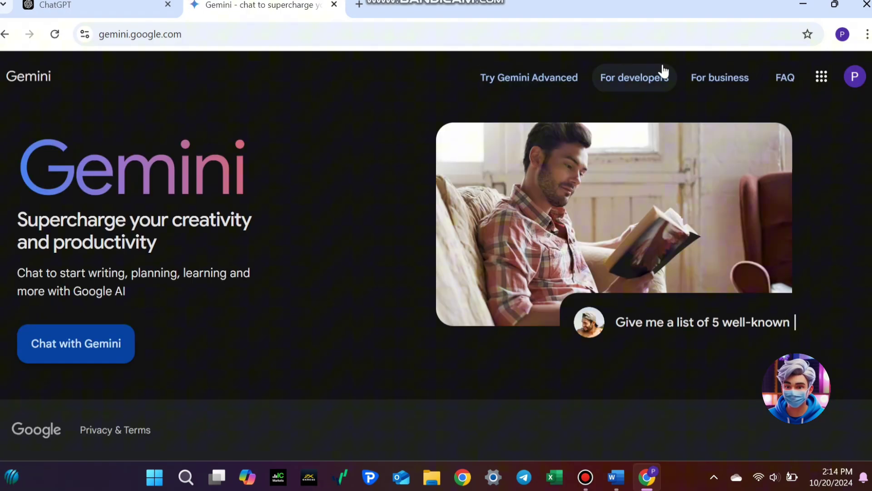
click(119, 12)
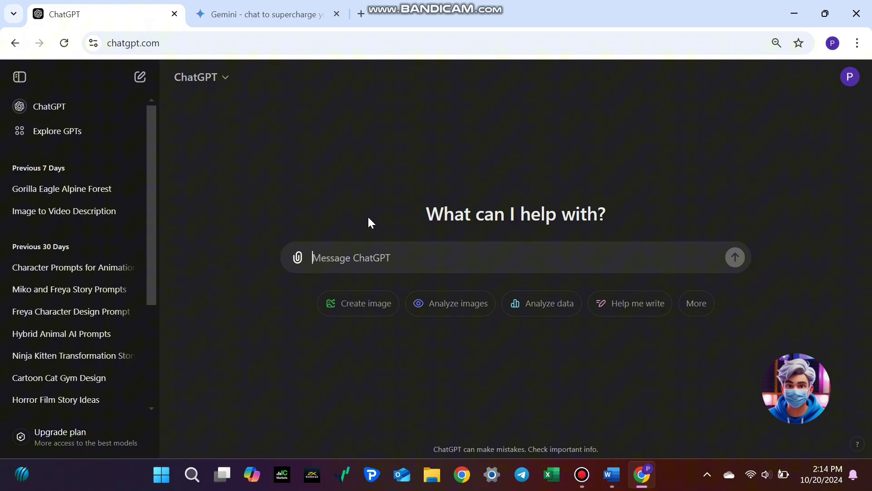
Step: Paste the First Prompt from Word into ChatGPT and send the story-titles request
click(611, 475)
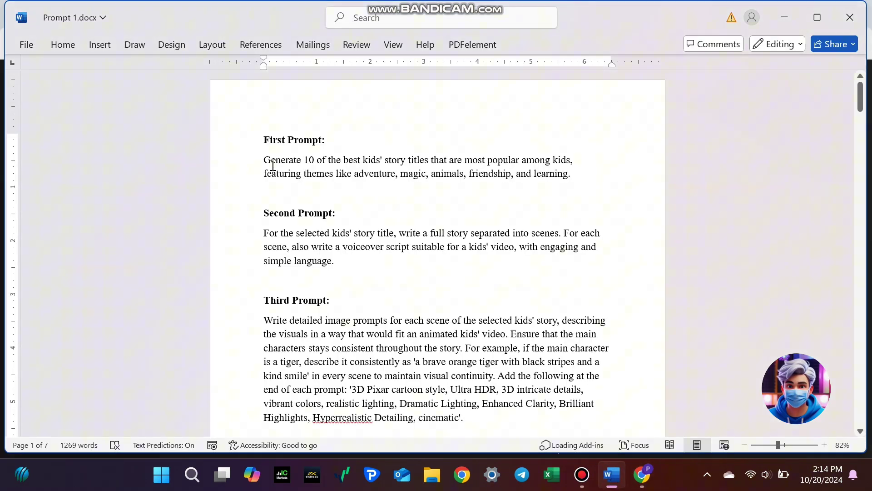
drag(503, 166, 571, 175)
key(ctrl+c)
click(641, 475)
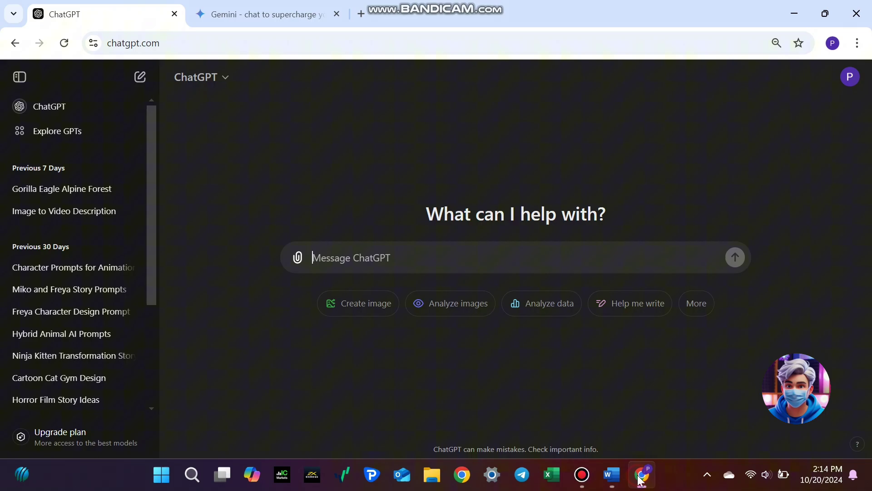
key(ctrl+v)
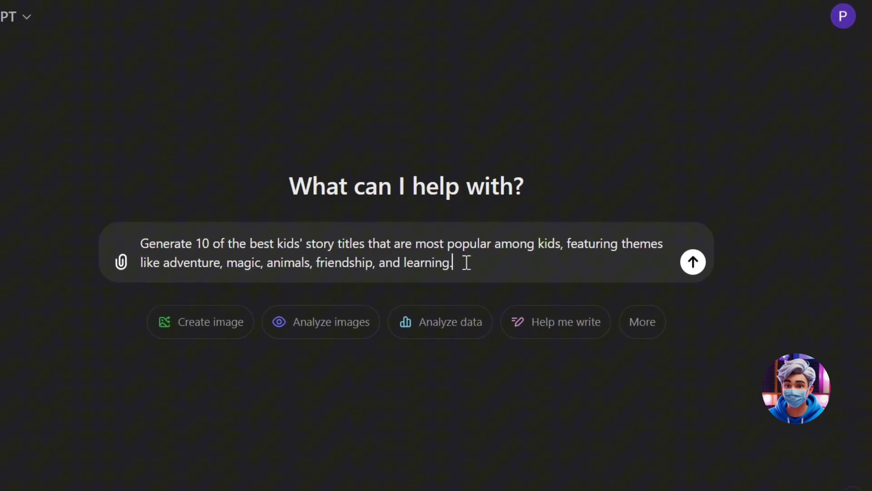
click(693, 263)
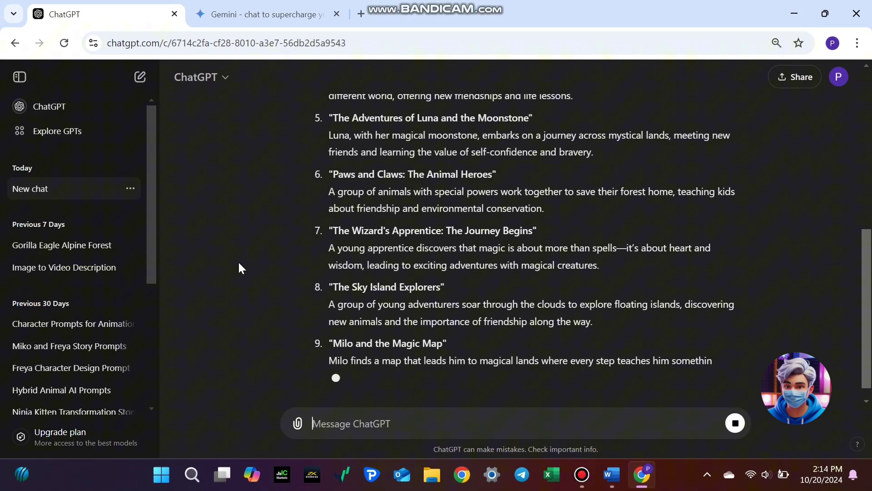
scroll(271, 289, down, 2)
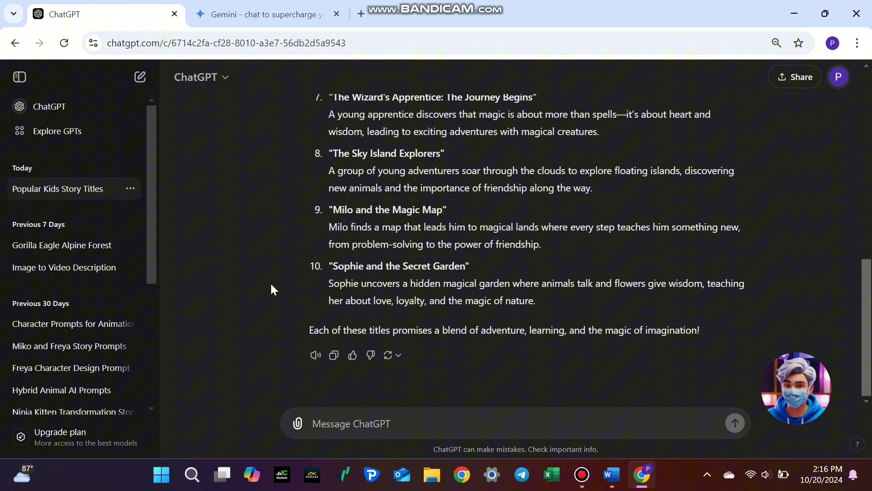
scroll(275, 268, up, 6)
Step: Send story title 2 with the Second Prompt to request scenes and voiceovers
click(328, 223)
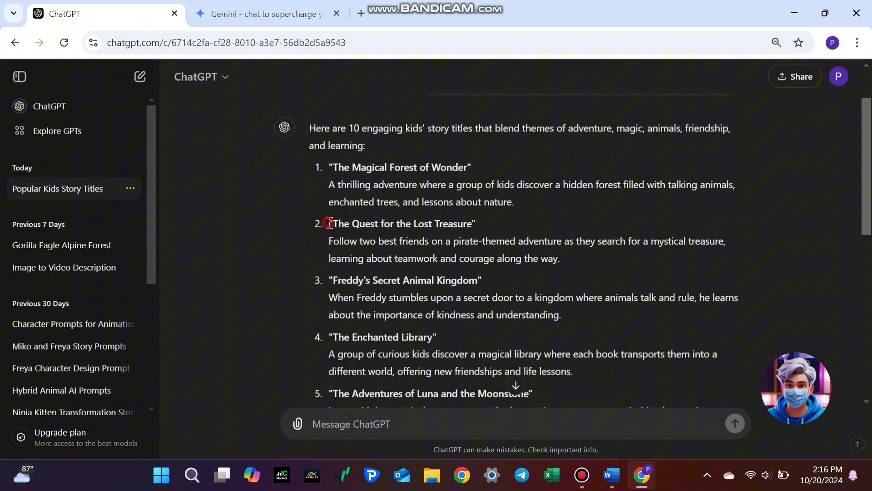
right_click(457, 268)
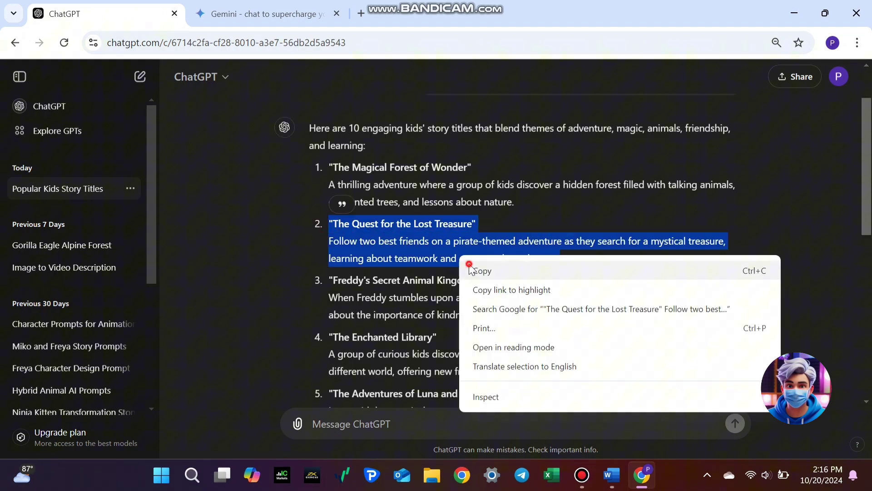
click(481, 271)
right_click(388, 418)
click(399, 347)
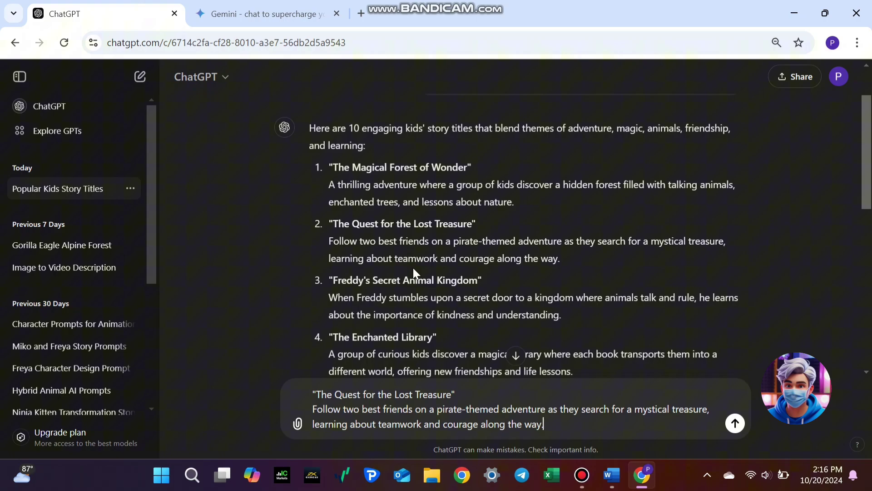
key(alt+Tab)
drag(263, 234, 338, 258)
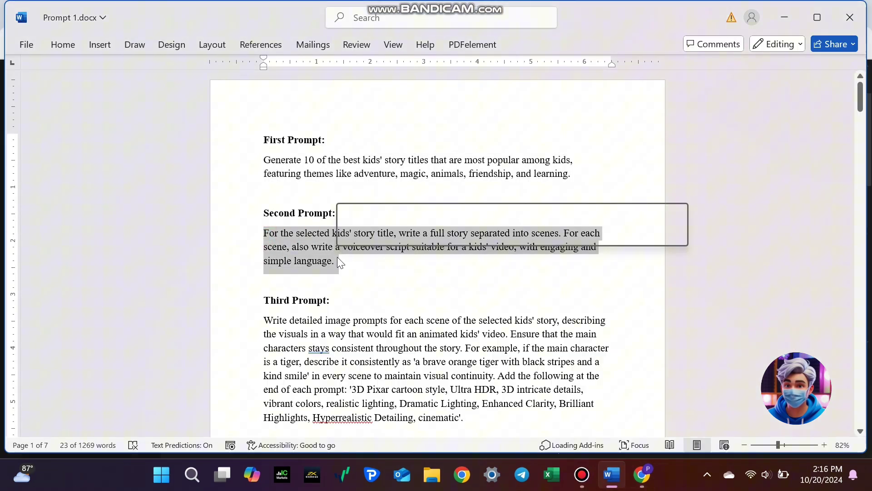
click(642, 475)
key(ctrl+v)
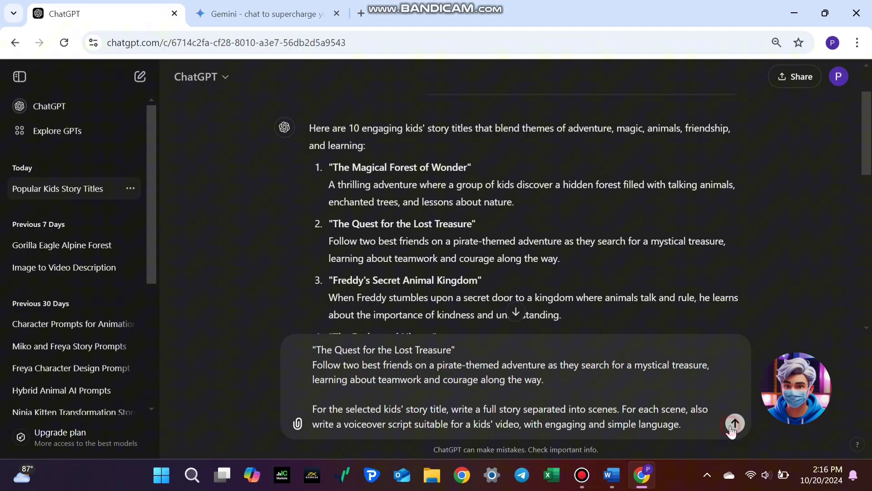
key(Return)
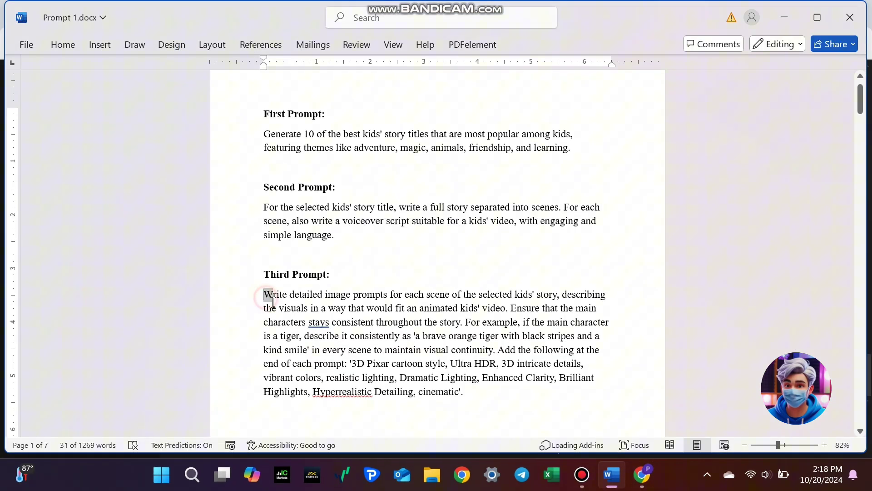
Step: Copy the Third Prompt from Word into ChatGPT and send the scene image-prompt request
drag(266, 295, 524, 389)
right_click(414, 346)
click(442, 126)
click(642, 478)
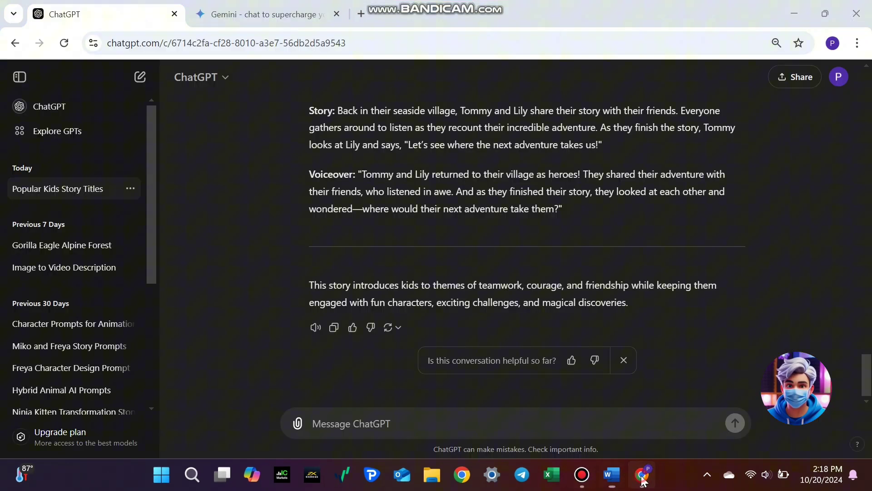
key(ctrl+v)
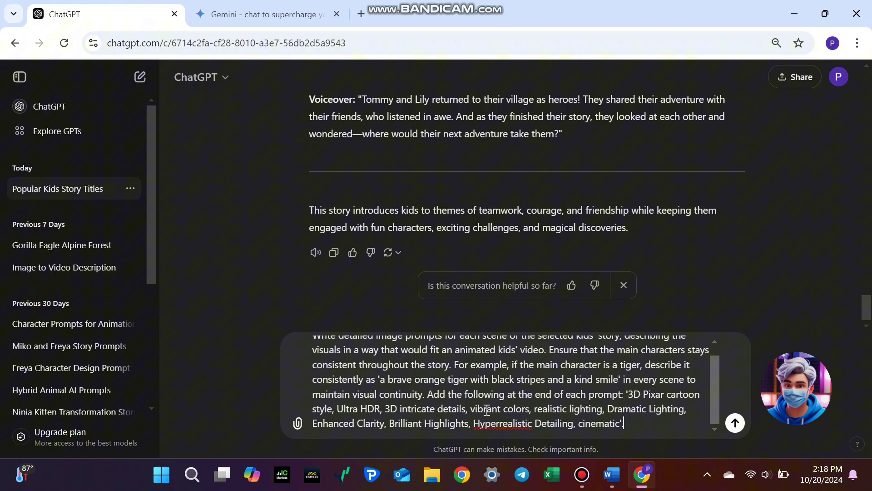
click(734, 423)
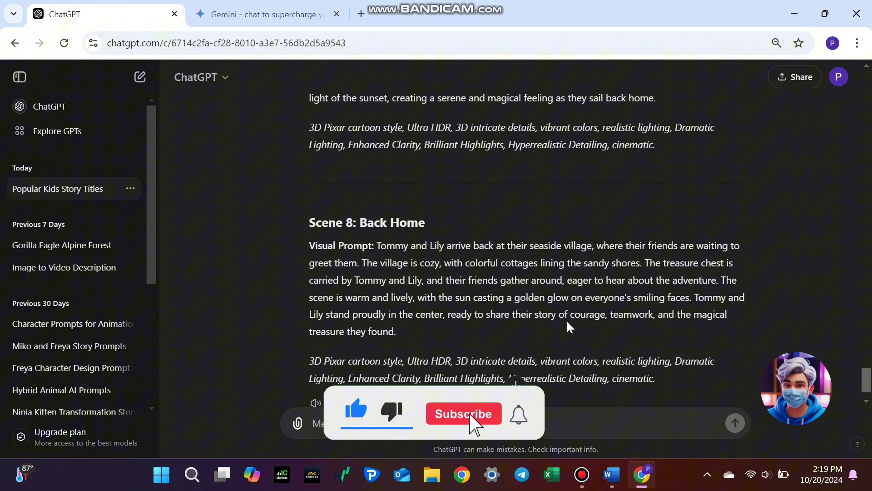
scroll(567, 322, up, 4)
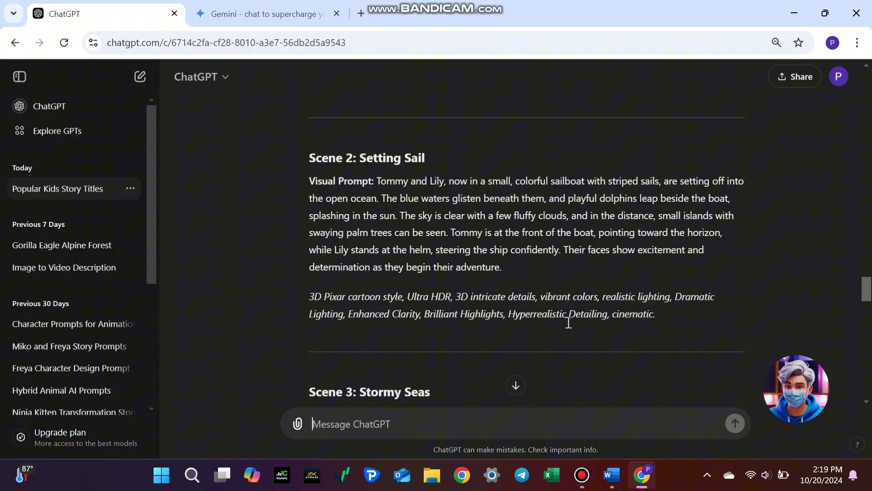
scroll(569, 323, down, 10)
scroll(568, 322, down, 3)
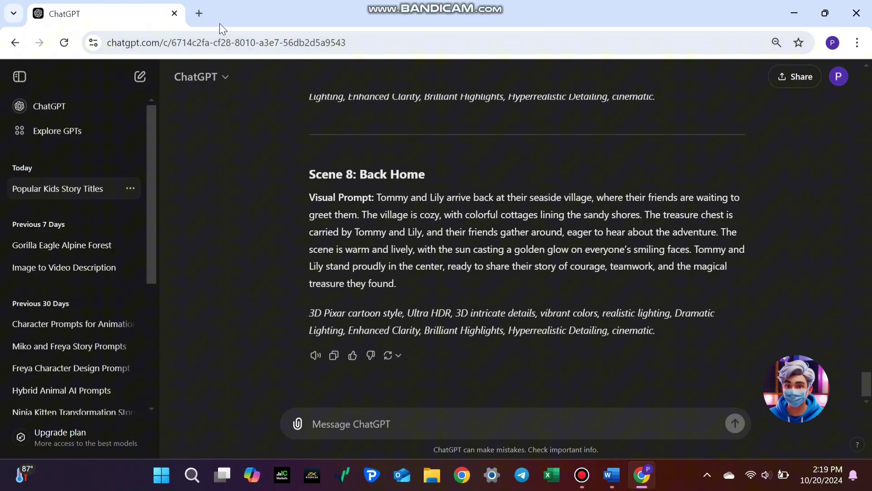
Step: Search Google for 'leonardo ai' and open the Leonardo AI website from the results
click(199, 12)
text(Leo)
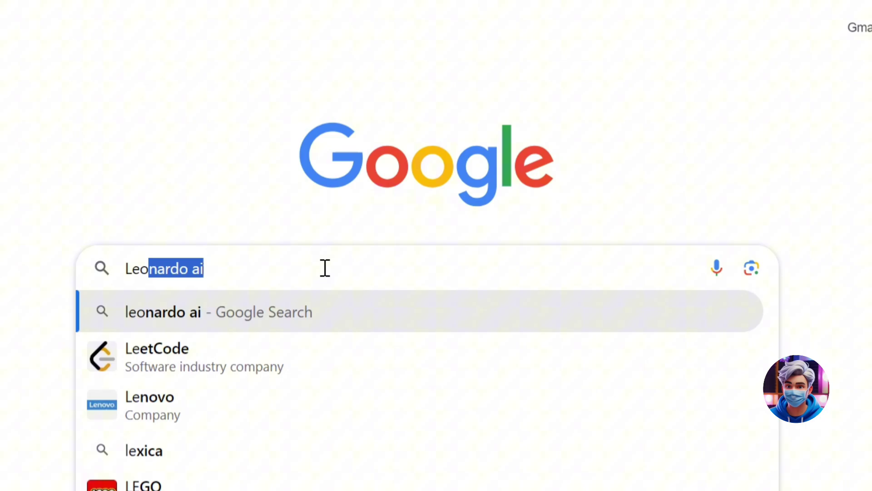
text(nardo AI)
key(Return)
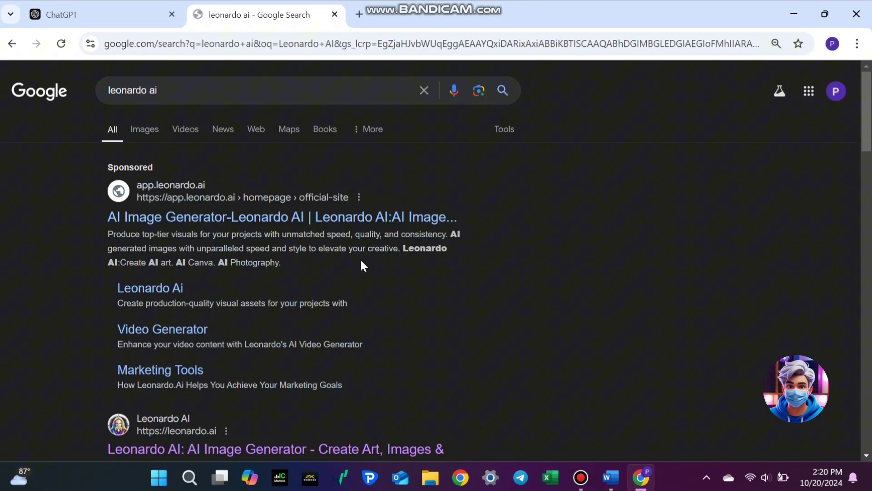
scroll(345, 269, down, 3)
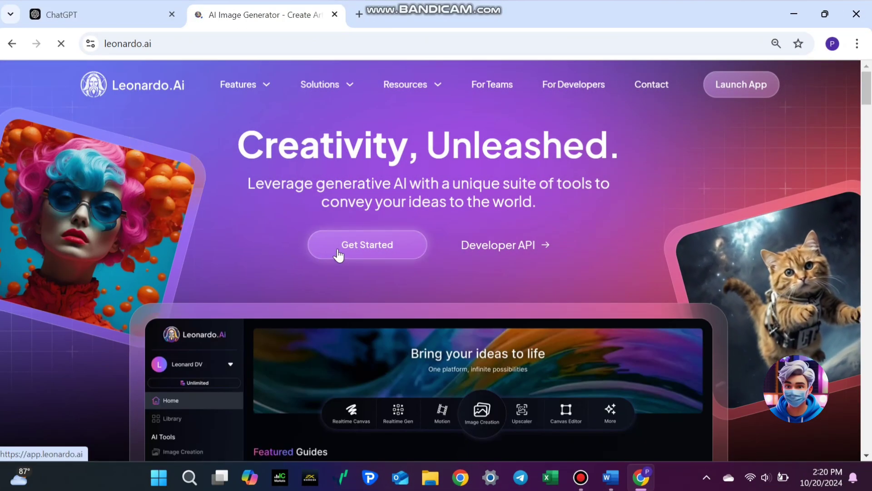
click(336, 253)
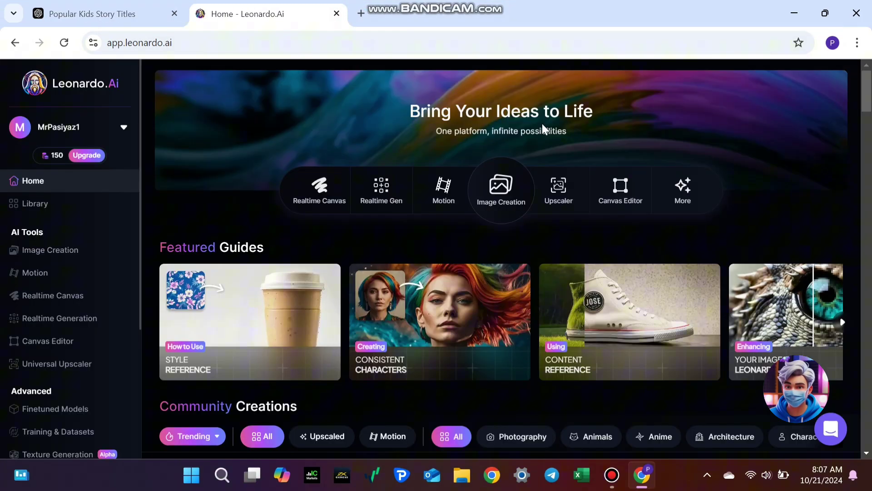
Step: Paste the Scene 1 beach prompt into Image Creation and generate four images
click(509, 194)
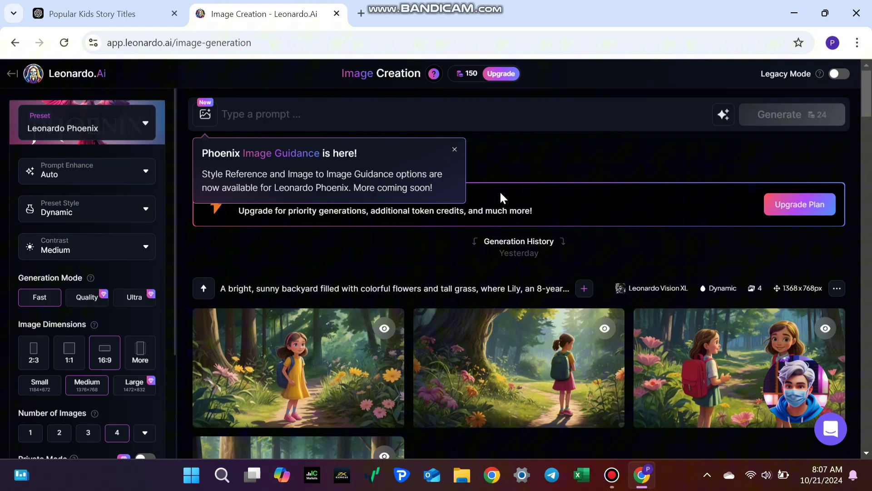
click(92, 14)
scroll(254, 210, up, 8)
scroll(254, 209, up, 15)
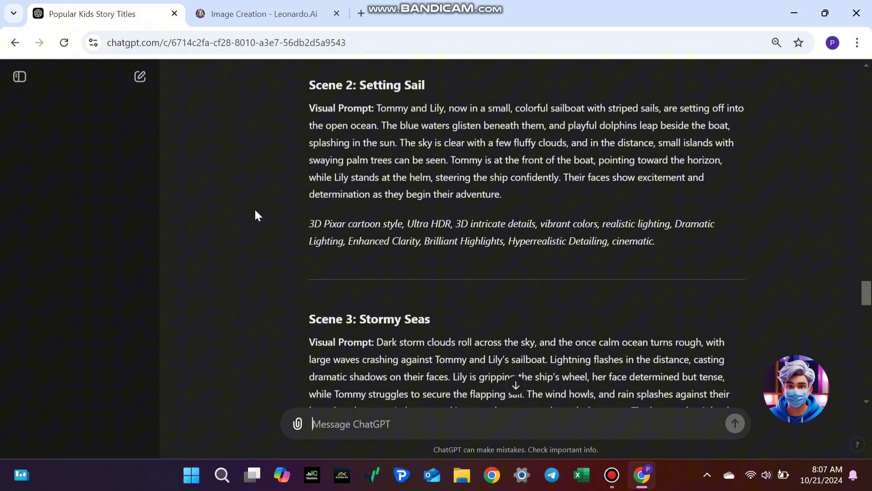
scroll(254, 214, up, 4)
drag(376, 148, 601, 261)
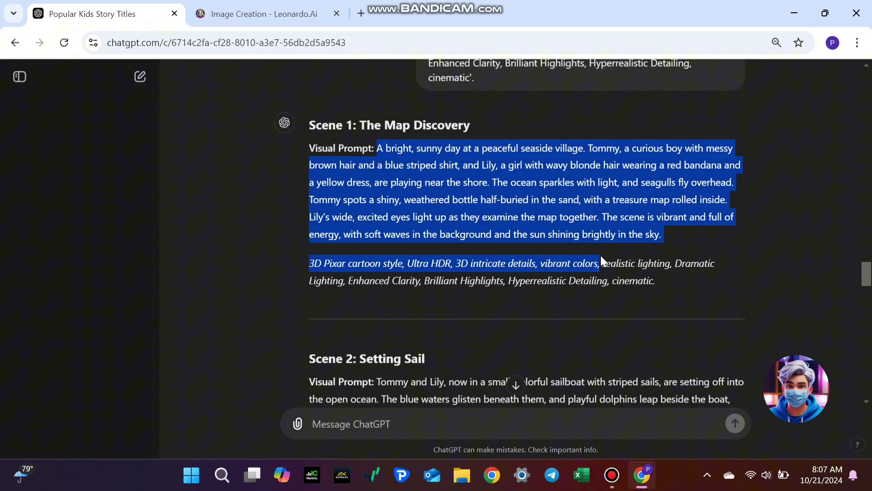
click(246, 14)
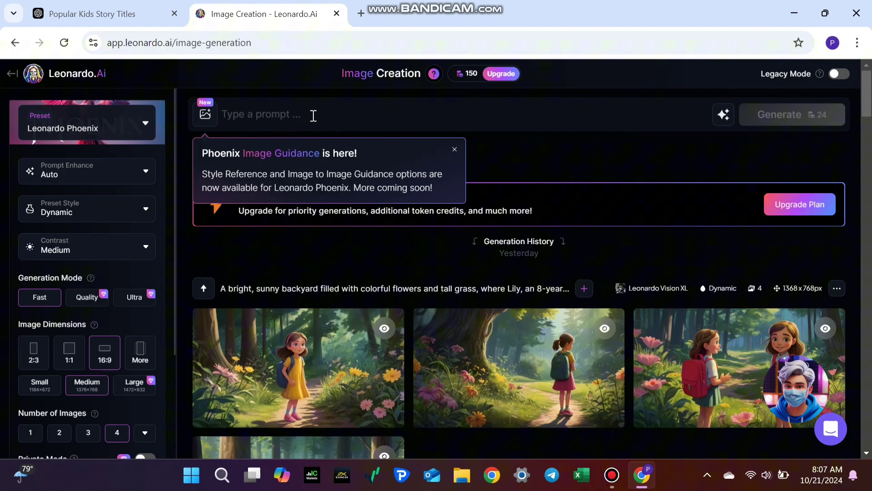
click(455, 149)
click(384, 112)
key(ctrl+v)
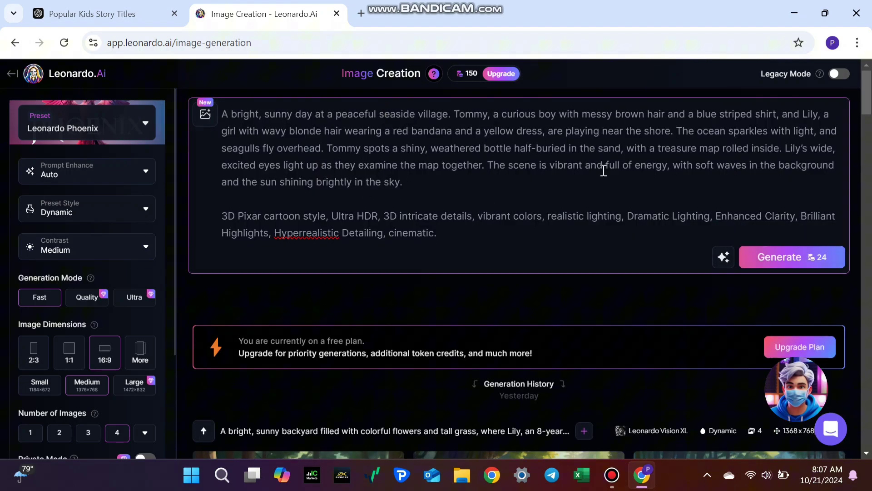
click(779, 257)
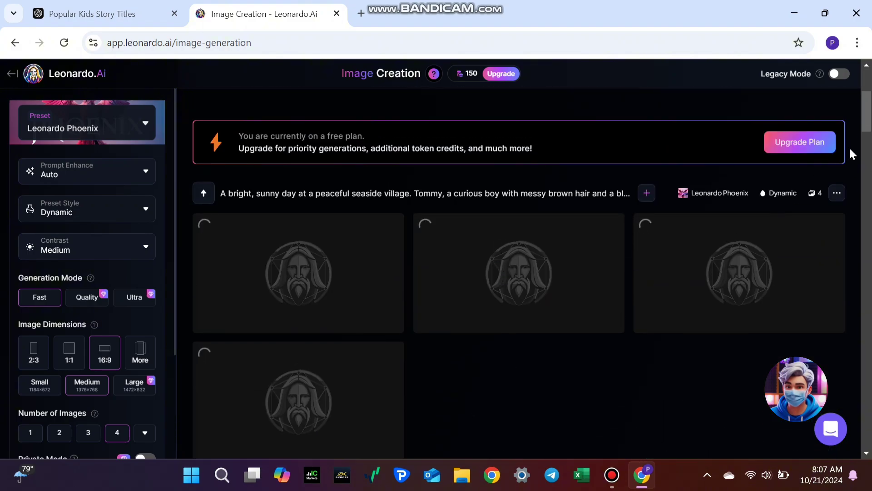
drag(867, 124, 870, 130)
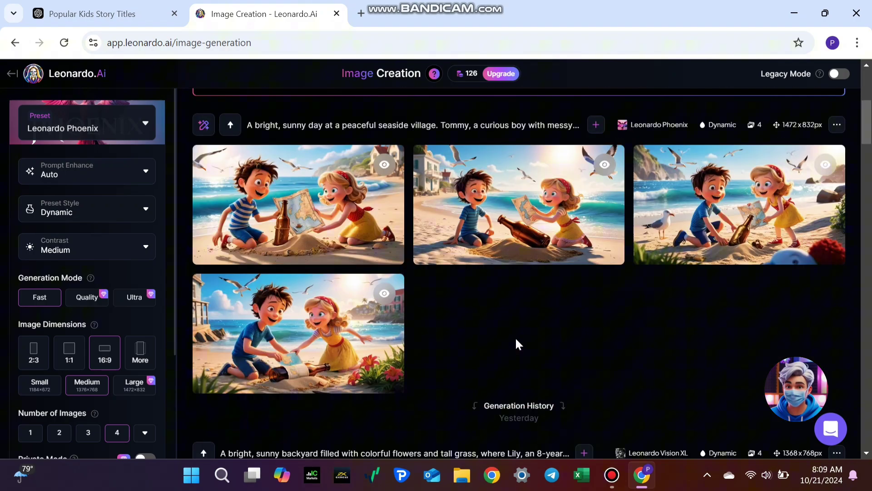
Step: Preview the four generated beach images full size and open the generation's options menu
click(304, 196)
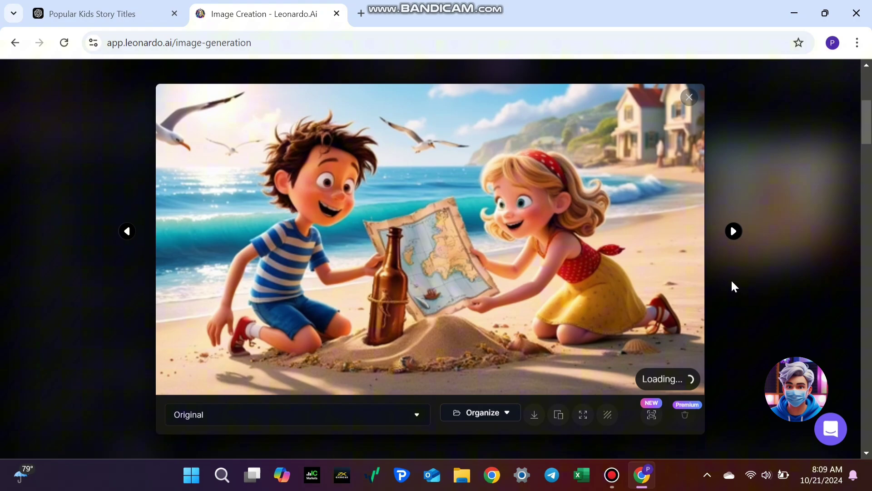
click(736, 234)
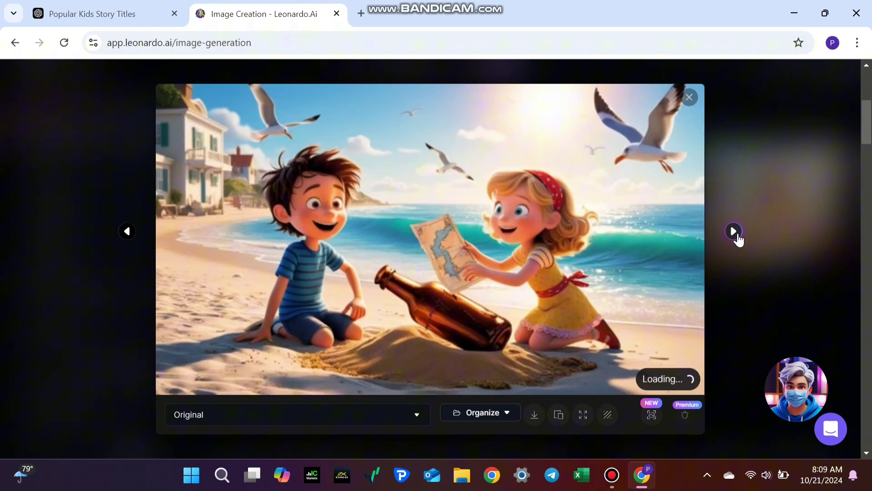
click(735, 231)
click(735, 232)
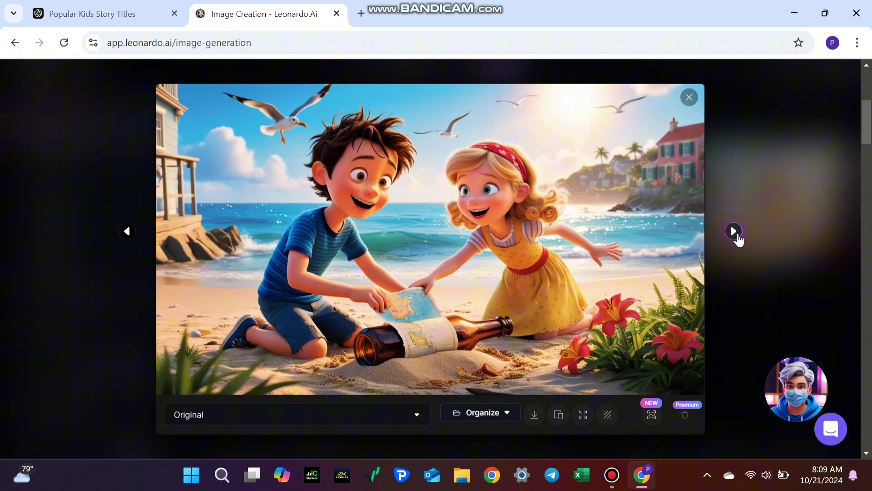
click(735, 232)
click(690, 101)
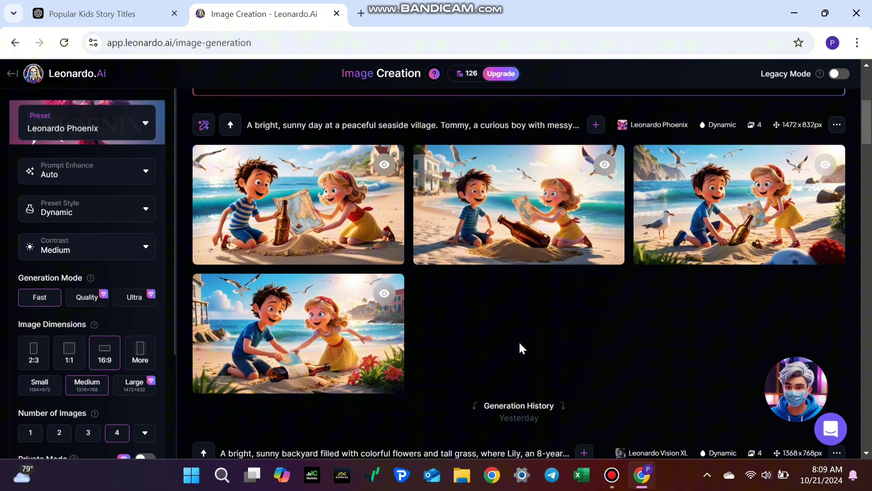
scroll(521, 347, up, 2)
click(837, 193)
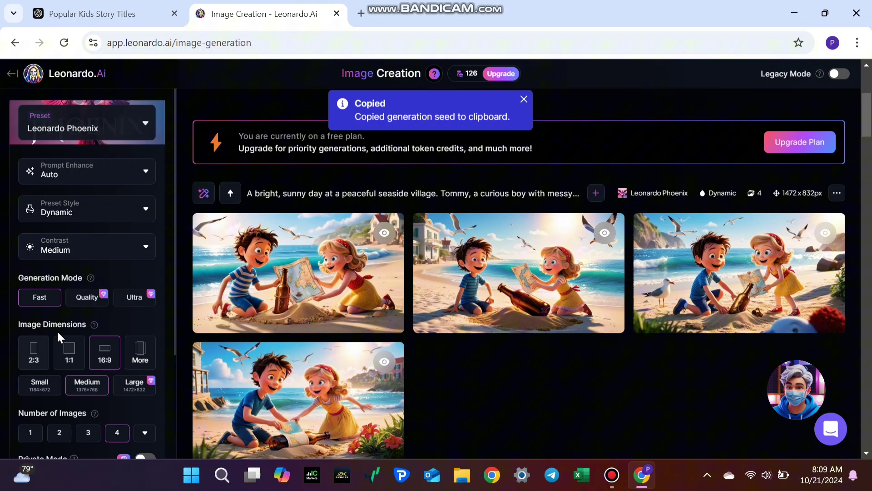
scroll(124, 320, down, 1)
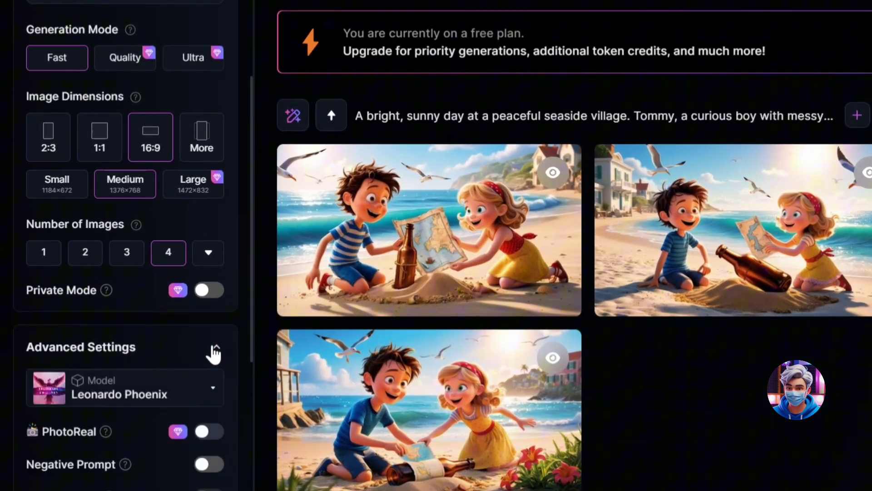
scroll(198, 353, down, 3)
right_click(145, 400)
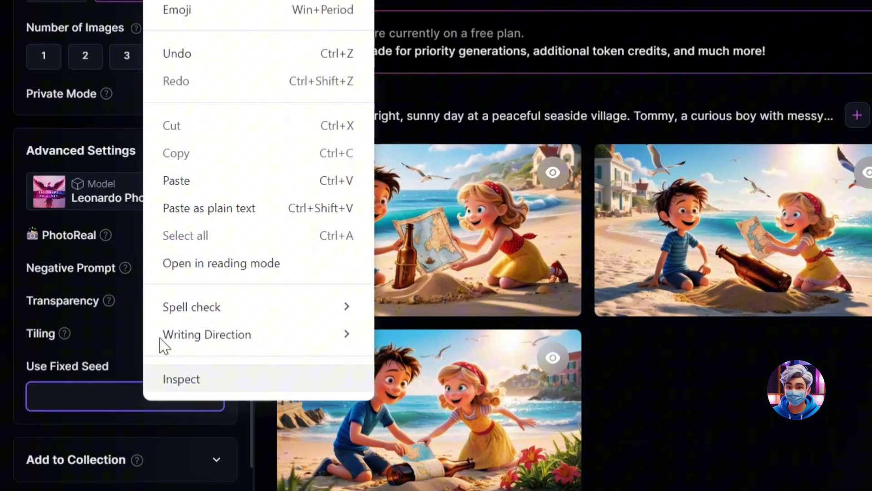
click(180, 208)
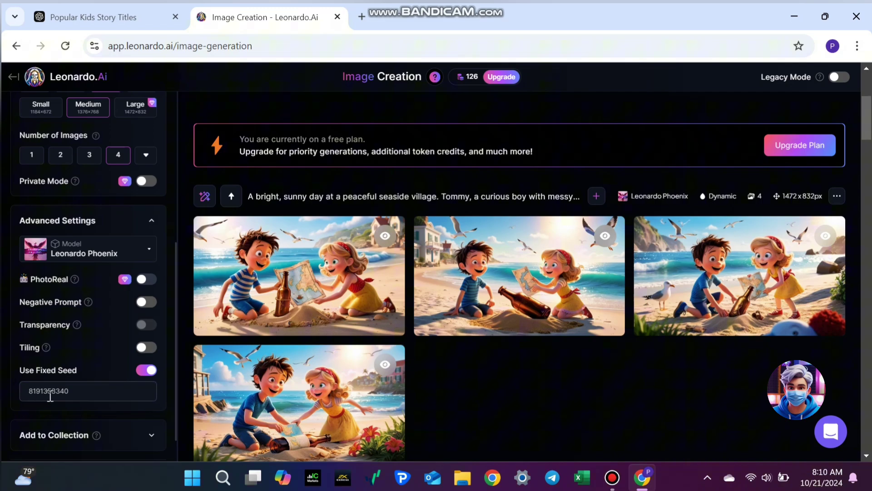
scroll(518, 273, up, 5)
Step: Replace the Leonardo prompt with the Scene 2 sailboat prompt copied from ChatGPT
click(92, 17)
mouse_move(377, 177)
mouse_down()
mouse_move(464, 198)
mouse_move(662, 312)
mouse_up()
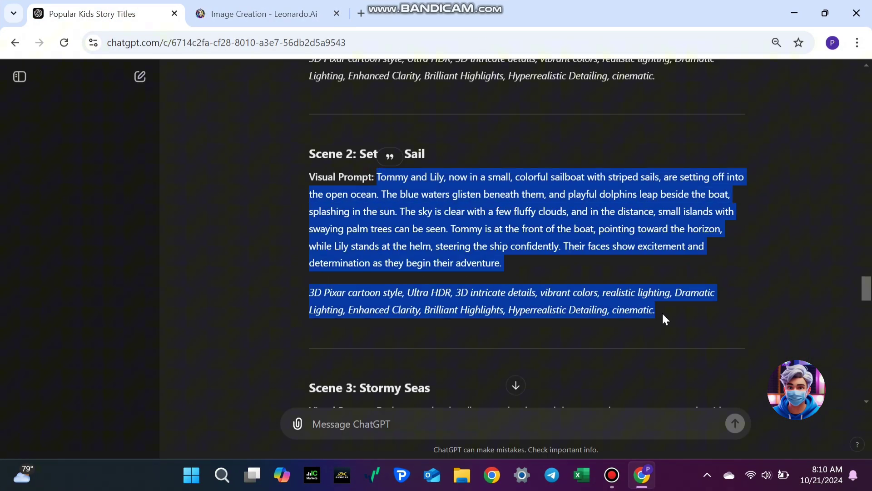
key(ctrl+c)
click(264, 14)
click(288, 122)
key(ctrl+a)
key(ctrl+v)
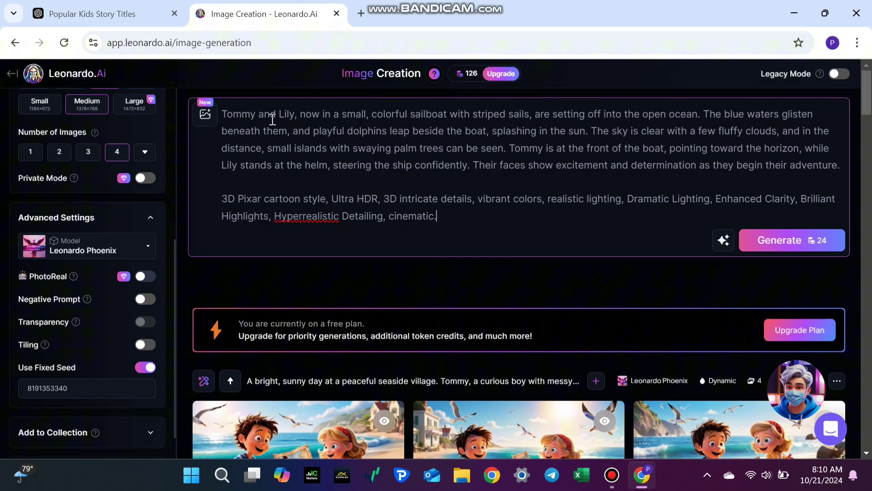
Step: Replace Tommy's and Lily's names with their full Scene 1 character descriptions
click(123, 15)
scroll(410, 193, up, 3)
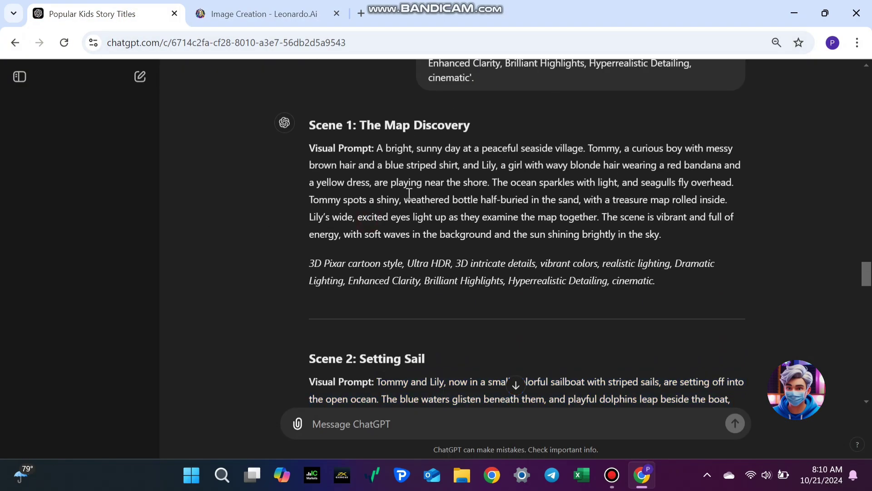
right_click(359, 169)
click(368, 180)
click(265, 13)
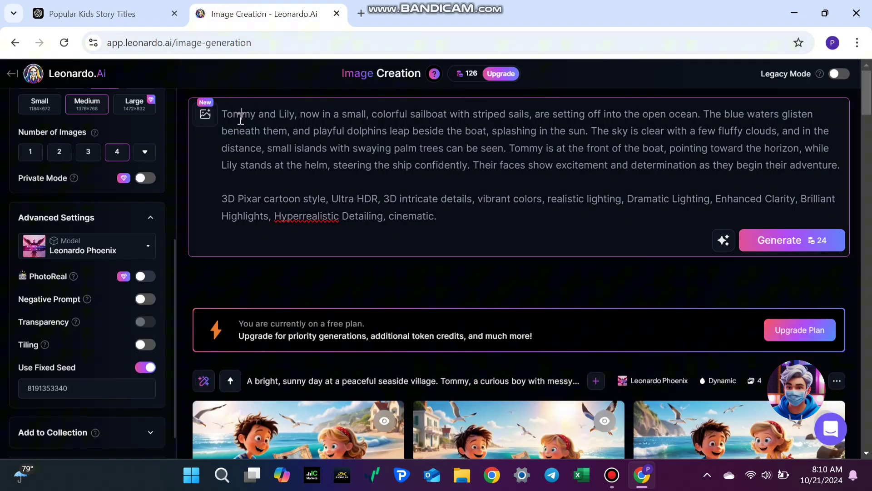
double_click(234, 115)
key(ctrl+v)
click(122, 14)
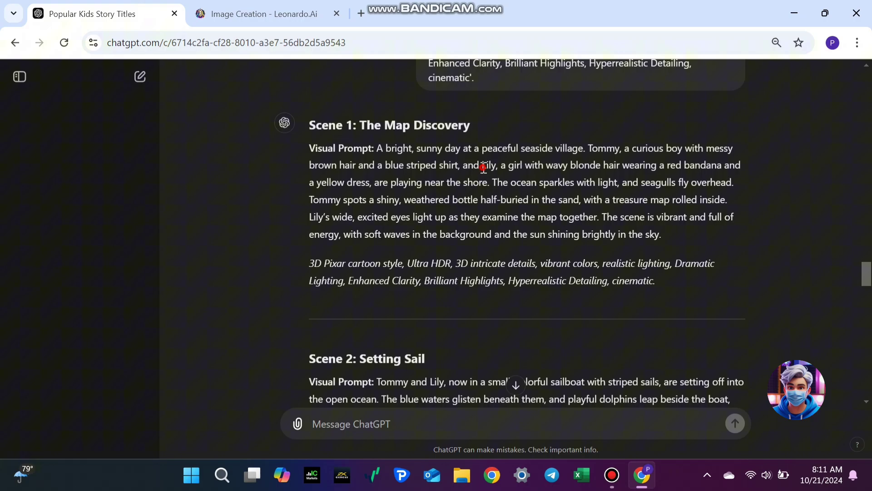
click(264, 14)
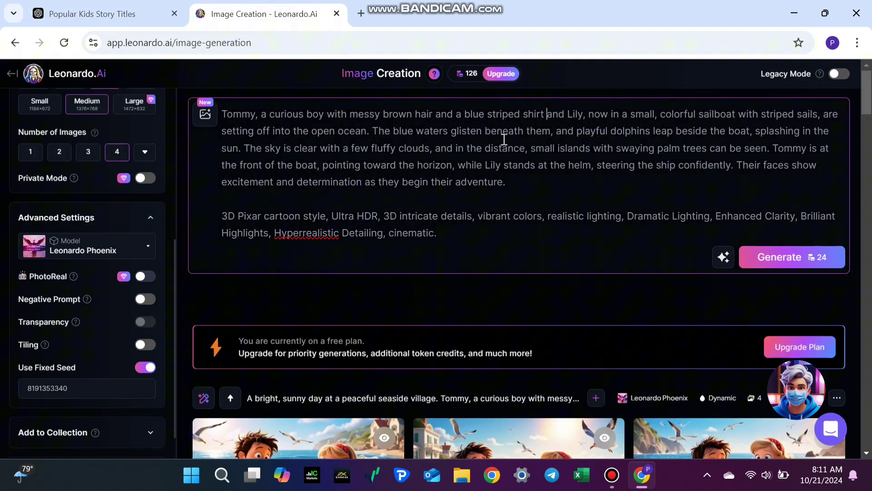
right_click(583, 116)
click(600, 197)
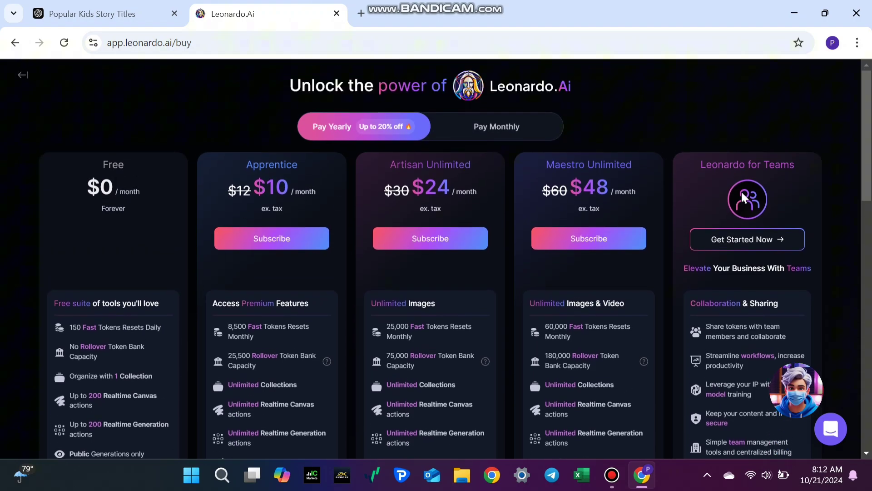
scroll(742, 192, down, 5)
scroll(741, 192, up, 5)
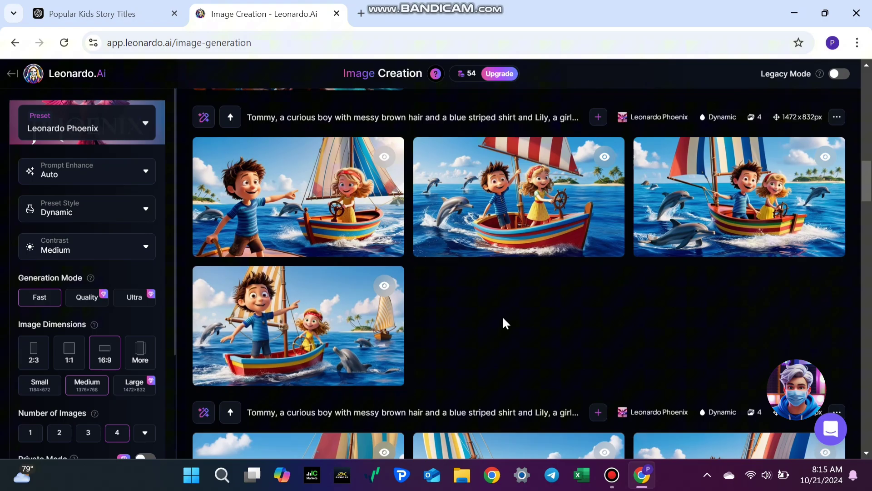
scroll(502, 316, down, 2)
scroll(502, 317, down, 3)
scroll(503, 316, up, 5)
scroll(502, 315, up, 5)
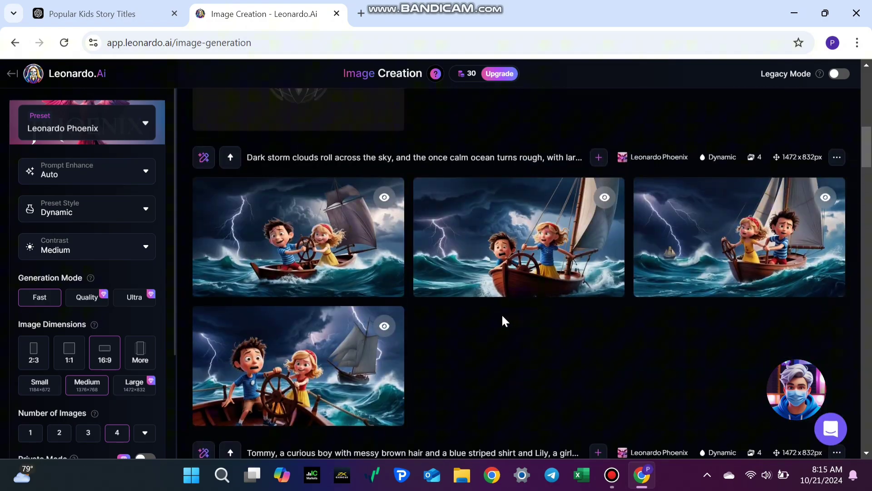
scroll(502, 313, up, 5)
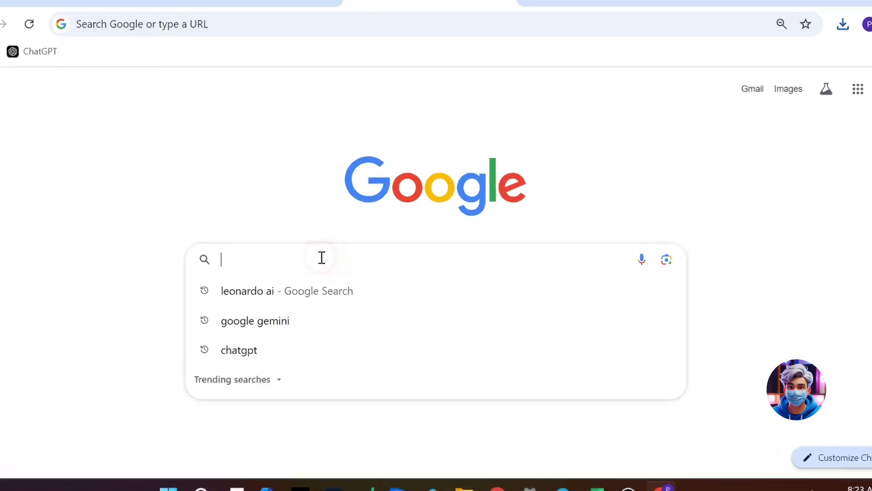
text(Hailu)
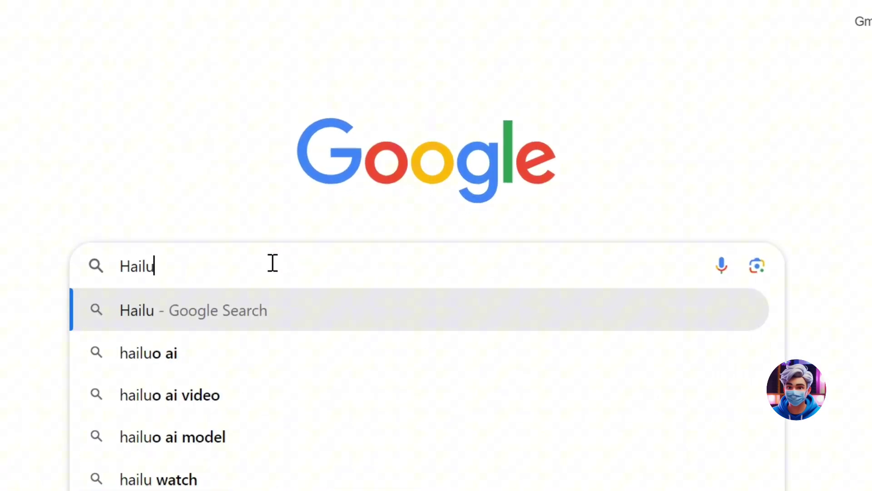
text(o ai)
Step: Search Google for 'hailuo ai' and view the Hailuo subscription plans
key(Return)
scroll(195, 300, down, 3)
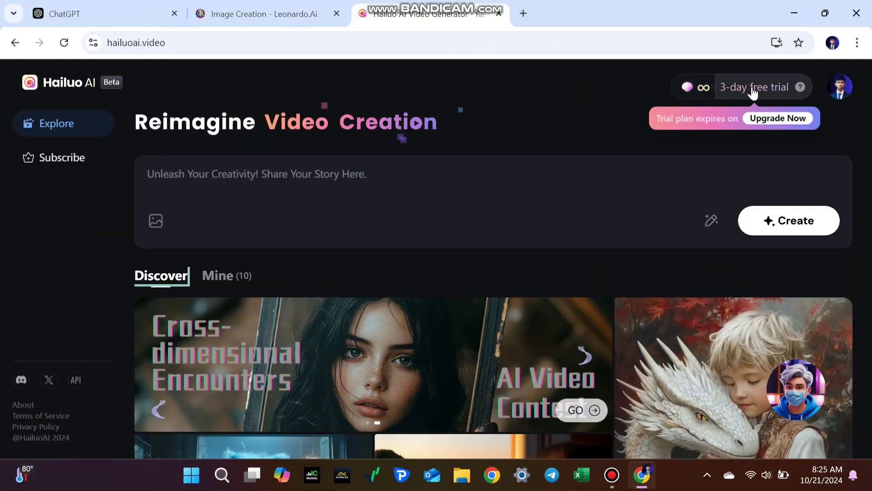
click(751, 89)
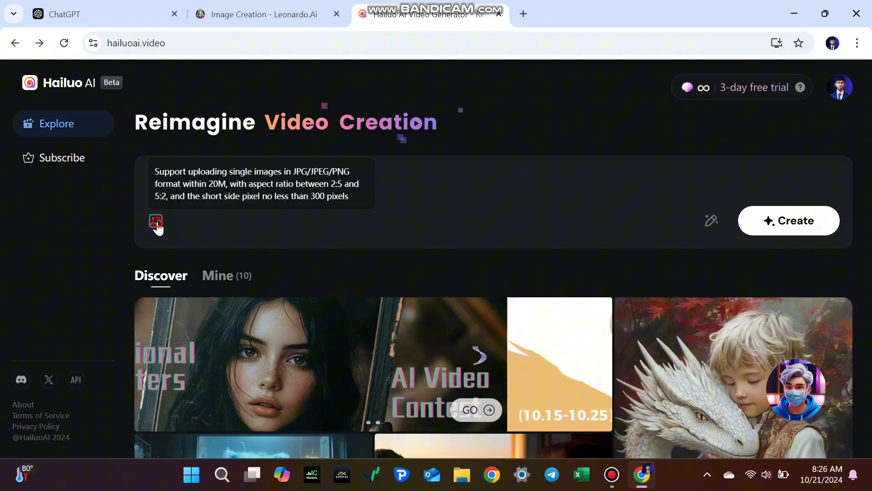
Step: Upload the seaside village scene image from the computer as the reference image
click(157, 223)
click(201, 296)
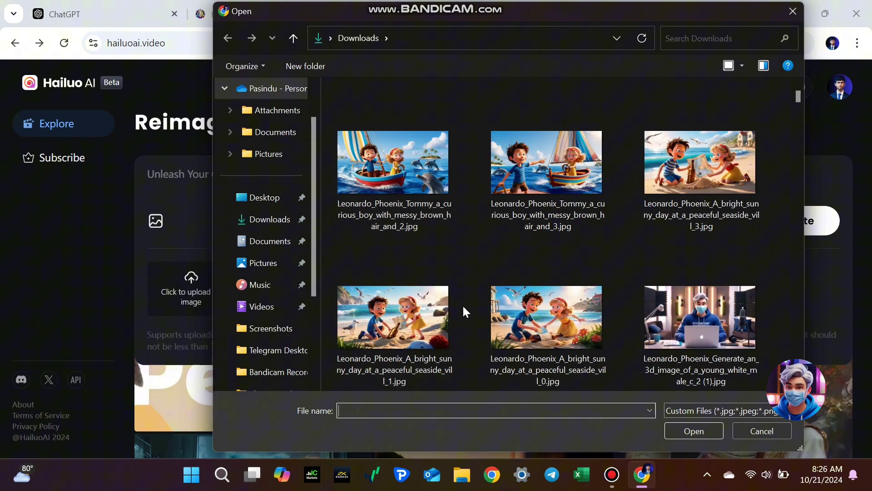
click(491, 297)
click(675, 431)
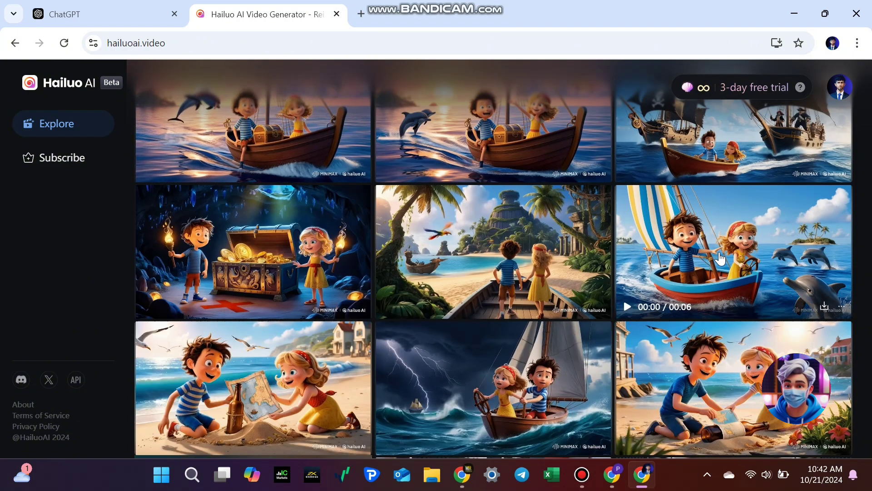
mouse_move(494, 252)
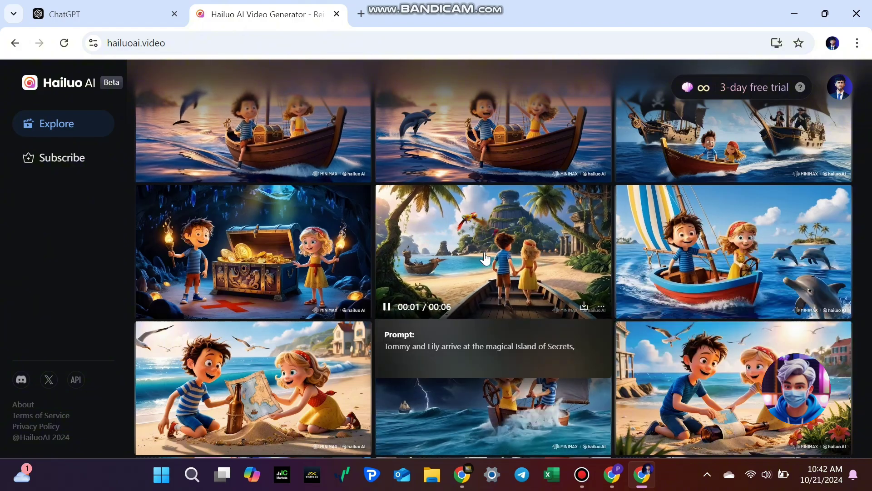
scroll(249, 327, up, 3)
mouse_move(254, 319)
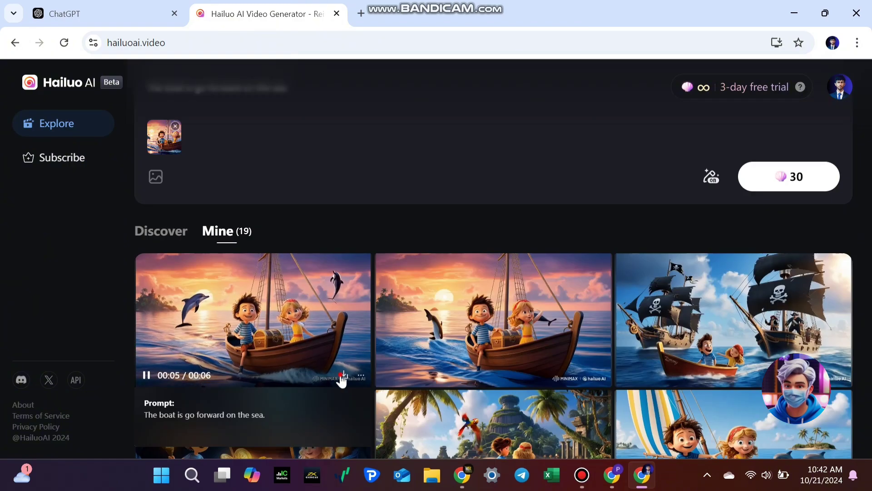
Step: Download the clip of the boat sailing on the sea
click(343, 376)
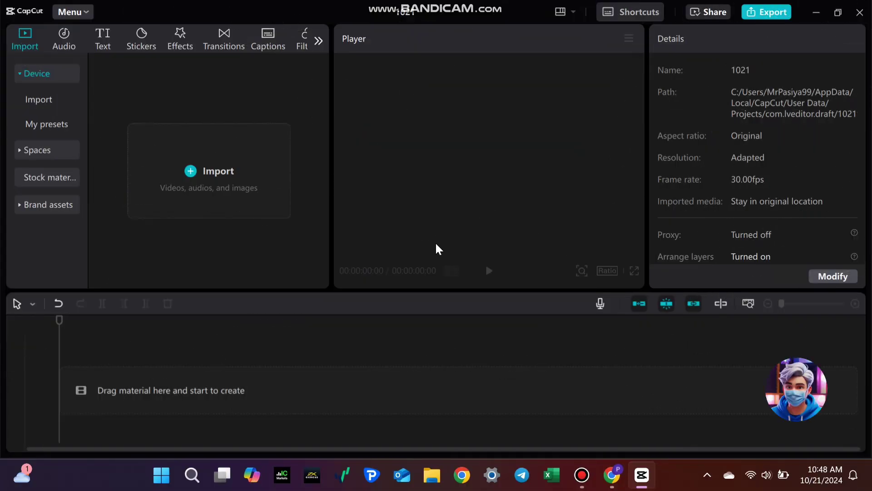
Step: Import all the downloaded Hailuo video clips into the CapCut project
click(203, 171)
drag(124, 99, 360, 334)
click(371, 366)
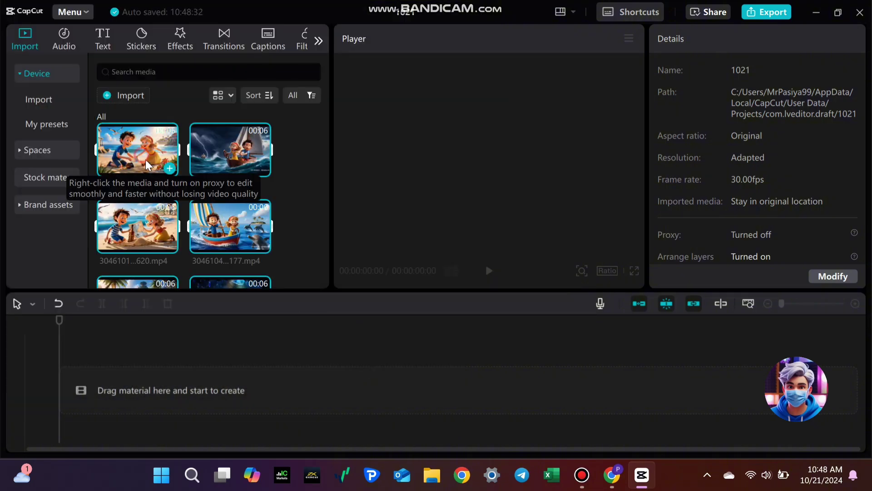
Step: Add Mix transitions between the clips and preview playback from about 12 seconds
drag(164, 331, 303, 324)
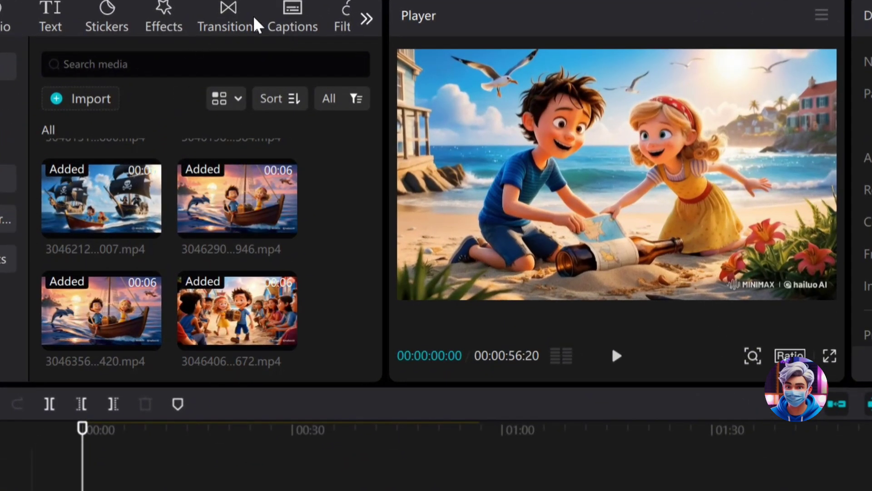
click(227, 23)
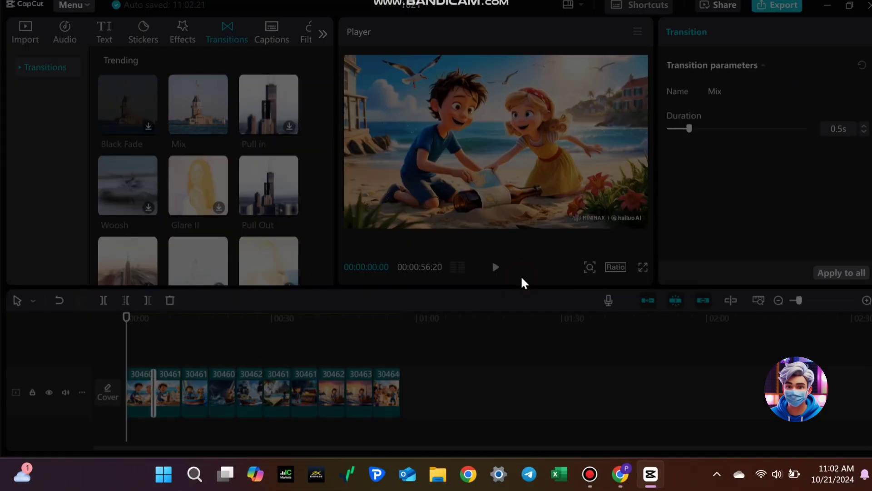
scroll(182, 189, down, 1)
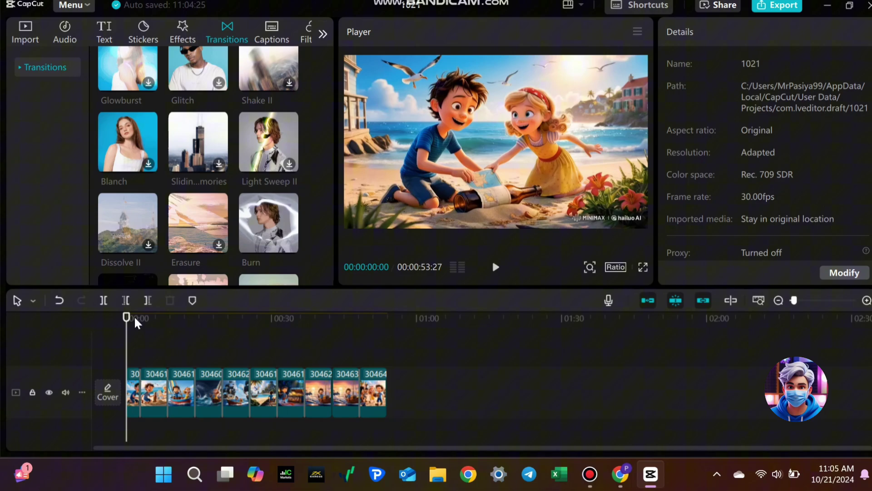
drag(126, 318, 190, 326)
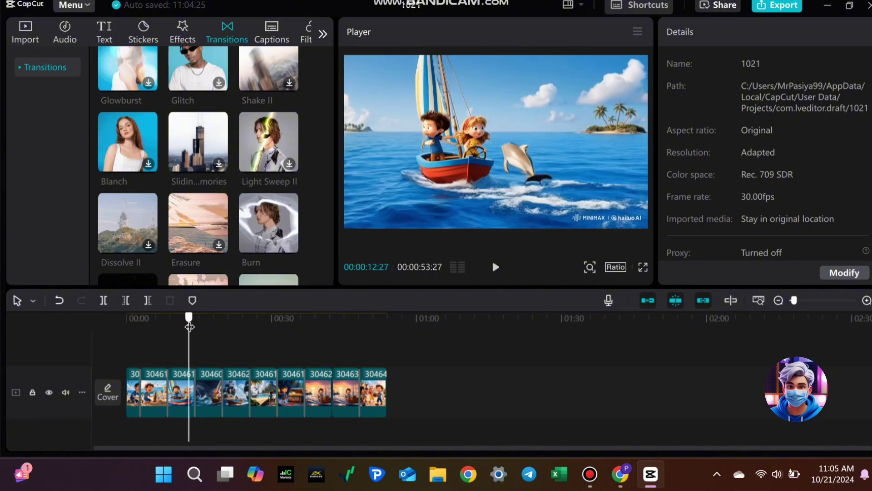
click(496, 268)
click(496, 268)
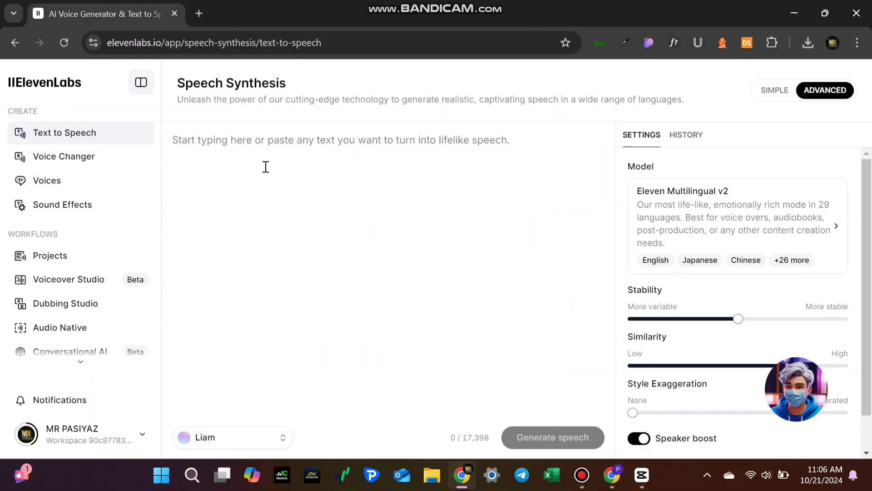
Step: Paste ChatGPT's Scene 1 treasure-map voiceover into ElevenLabs Text to Speech and choose the Daniel voice
click(614, 478)
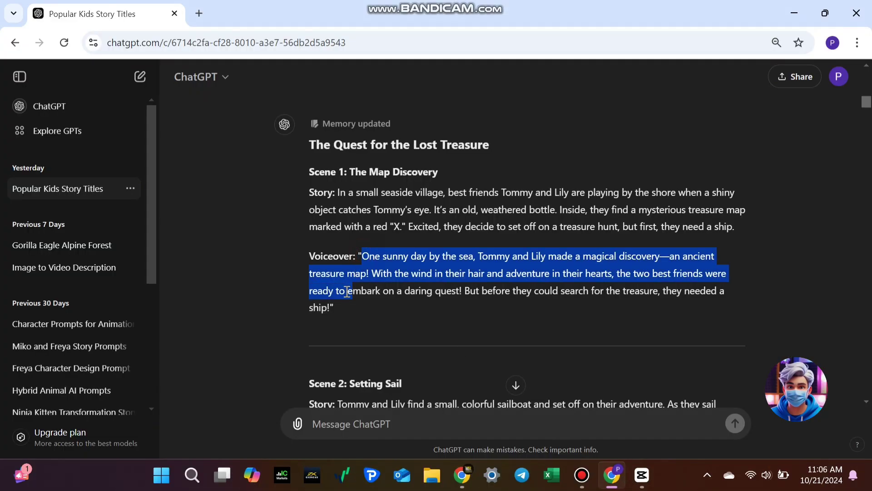
right_click(326, 295)
click(354, 302)
click(462, 475)
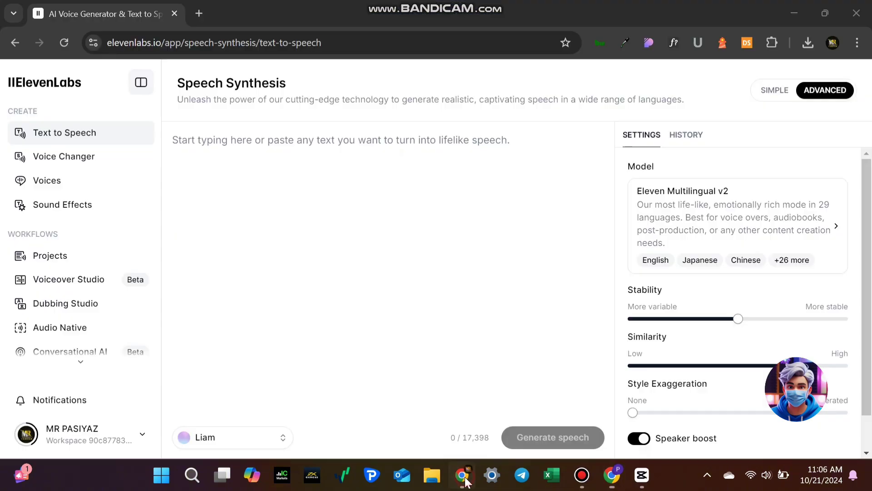
right_click(214, 142)
click(264, 274)
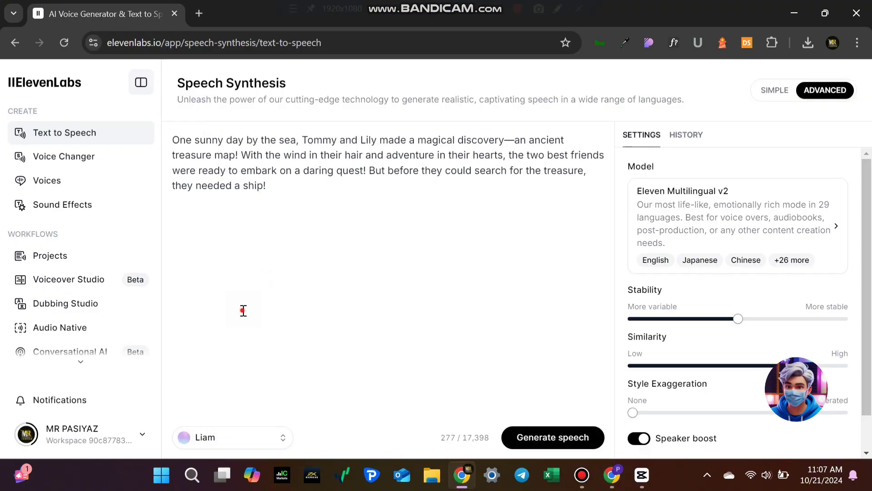
click(240, 371)
scroll(236, 283, down, 2)
scroll(235, 281, down, 2)
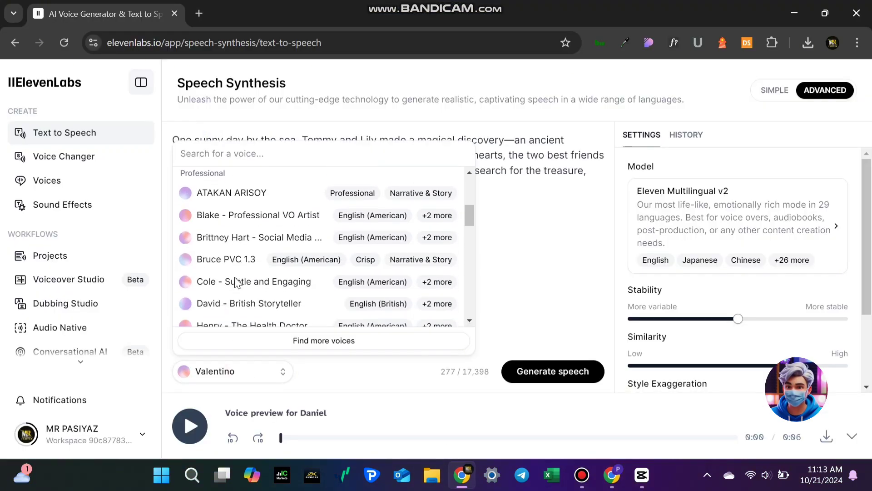
scroll(236, 282, down, 2)
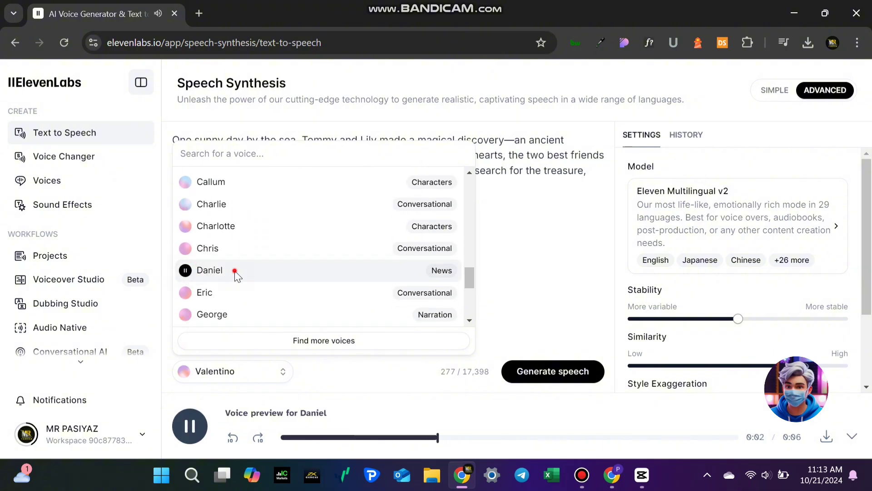
click(235, 271)
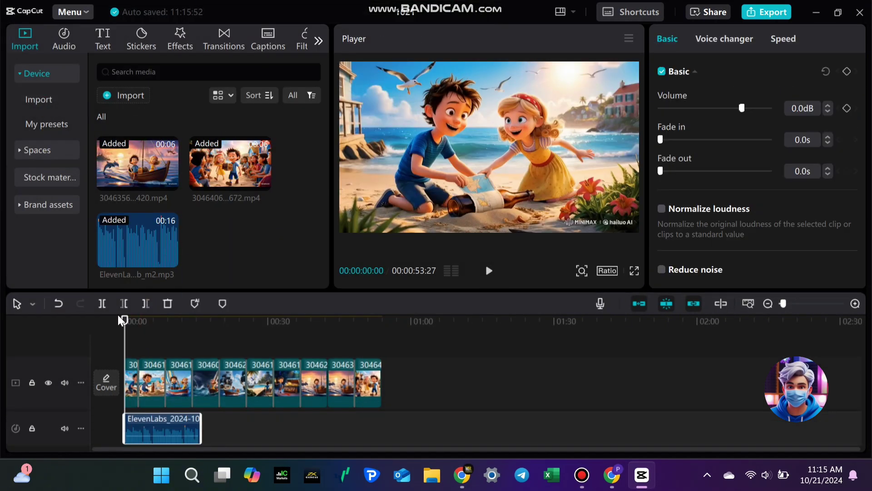
Step: Preview the scenes with the ElevenLabs voiceover clips and open CapCut's automatic captions
click(487, 271)
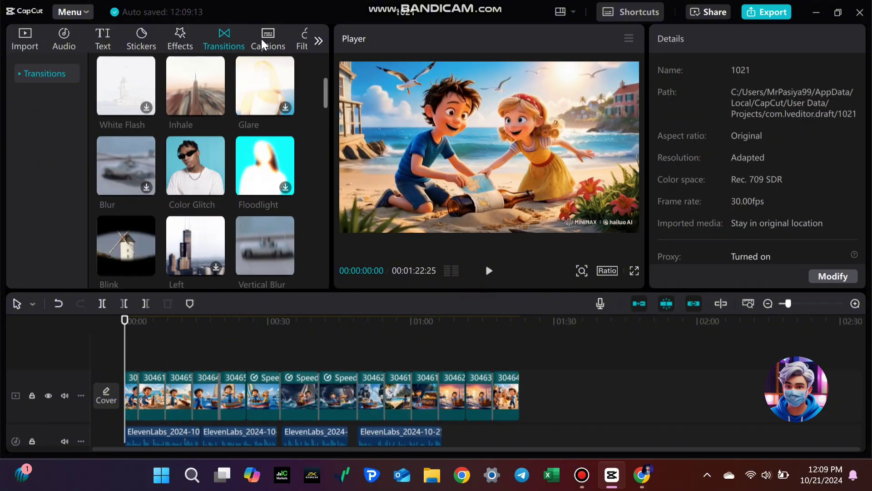
click(264, 43)
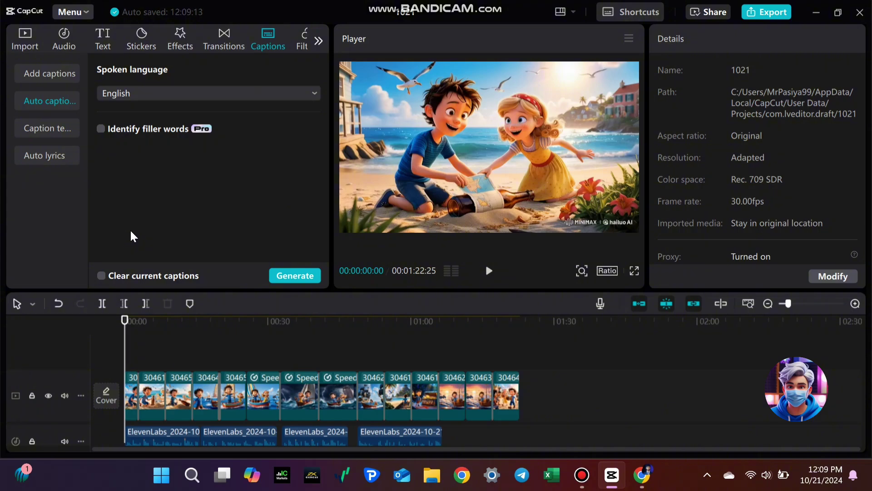
Step: Export the 1m 23s story video as a 1080P, 30fps H.264 mp4
click(772, 14)
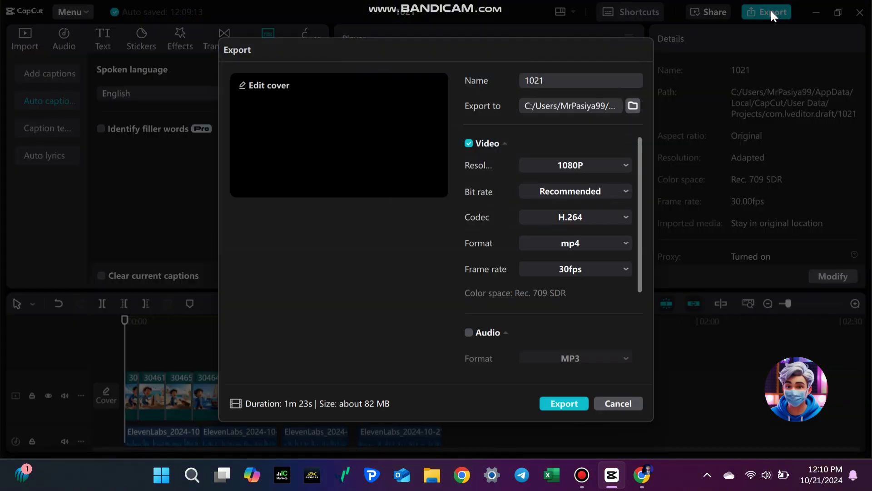
click(564, 404)
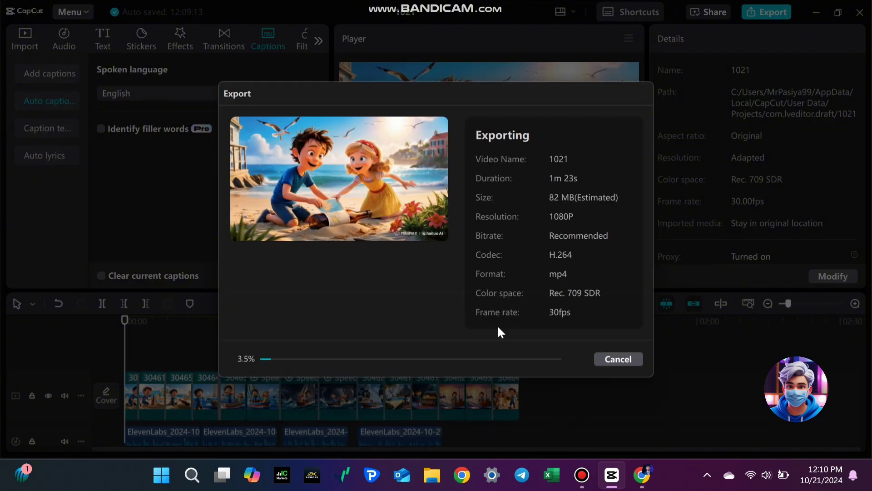